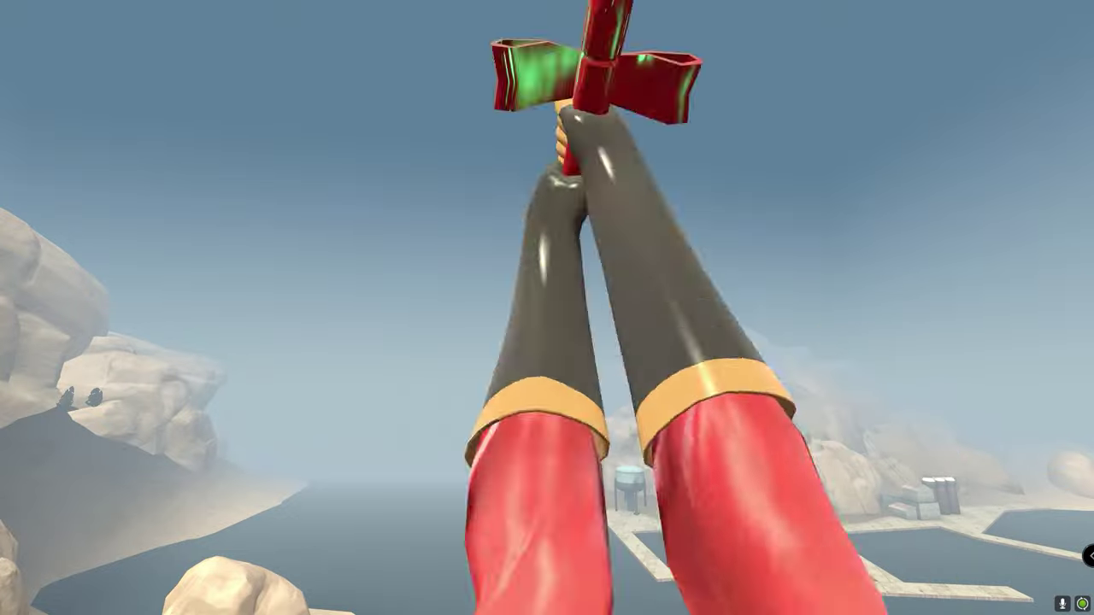
pyautogui.press('1')
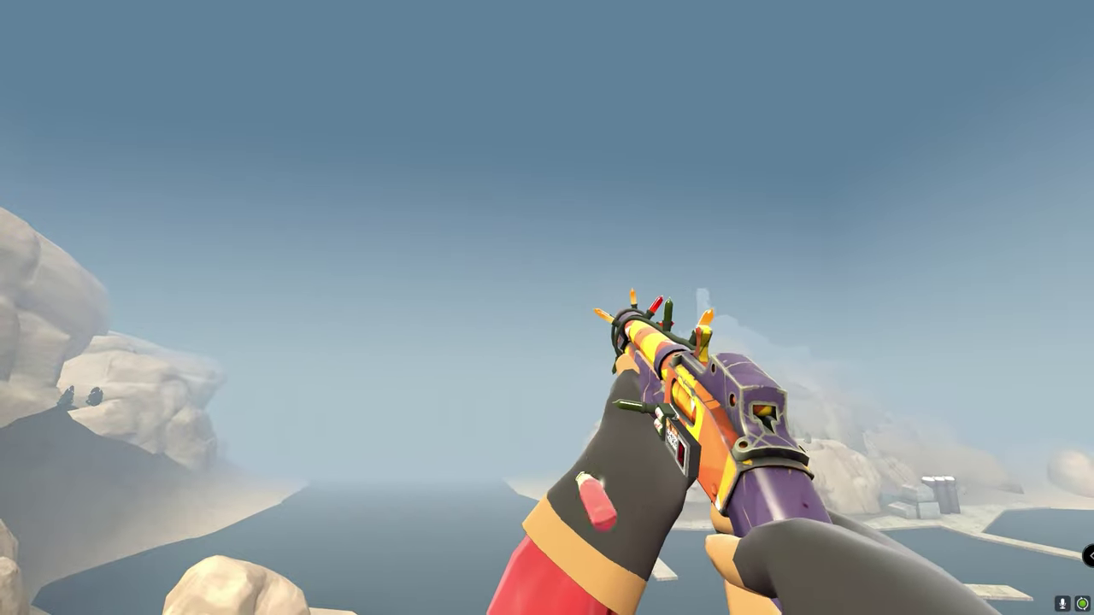
pyautogui.press('1')
pyautogui.click(547, 308)
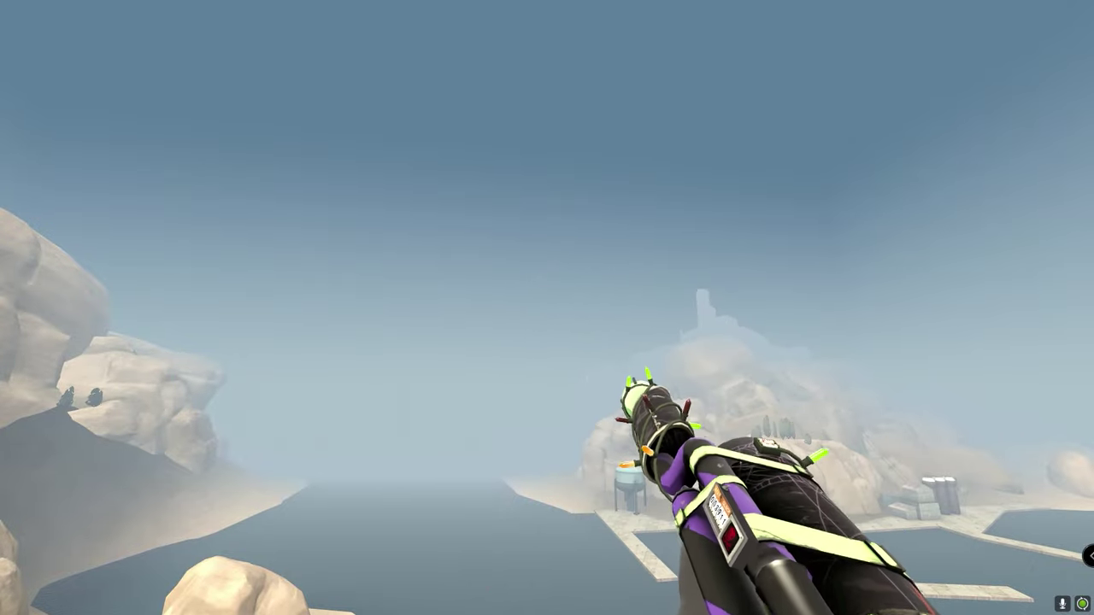
pyautogui.press('f')
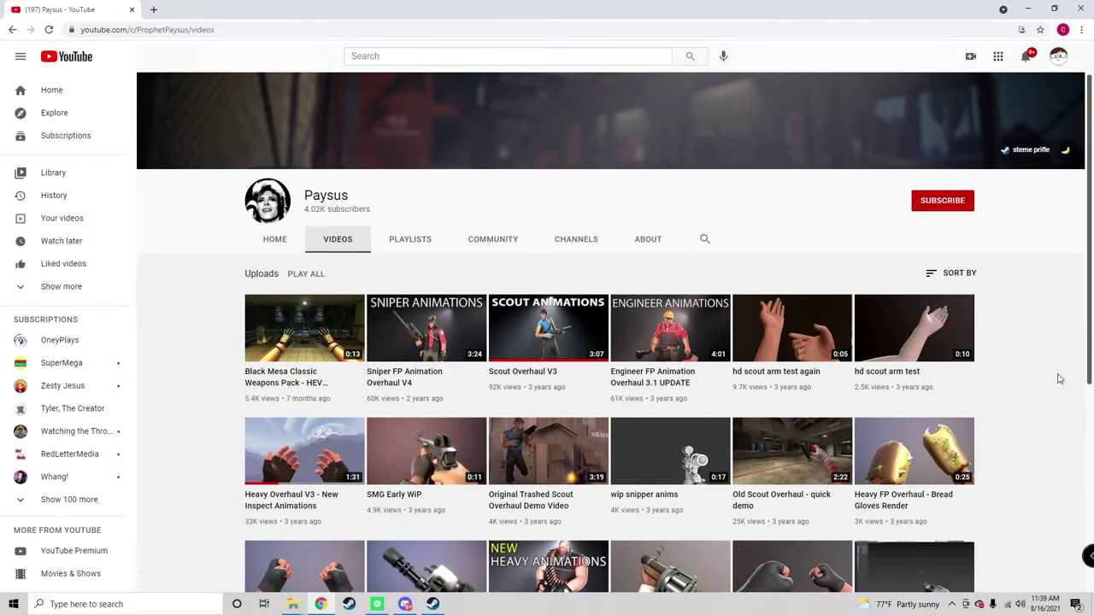
# - Open Paysus's Sniper FP Animation Overhaul V4 video and follow the GameBanana download link in its description
pyautogui.click(398, 338)
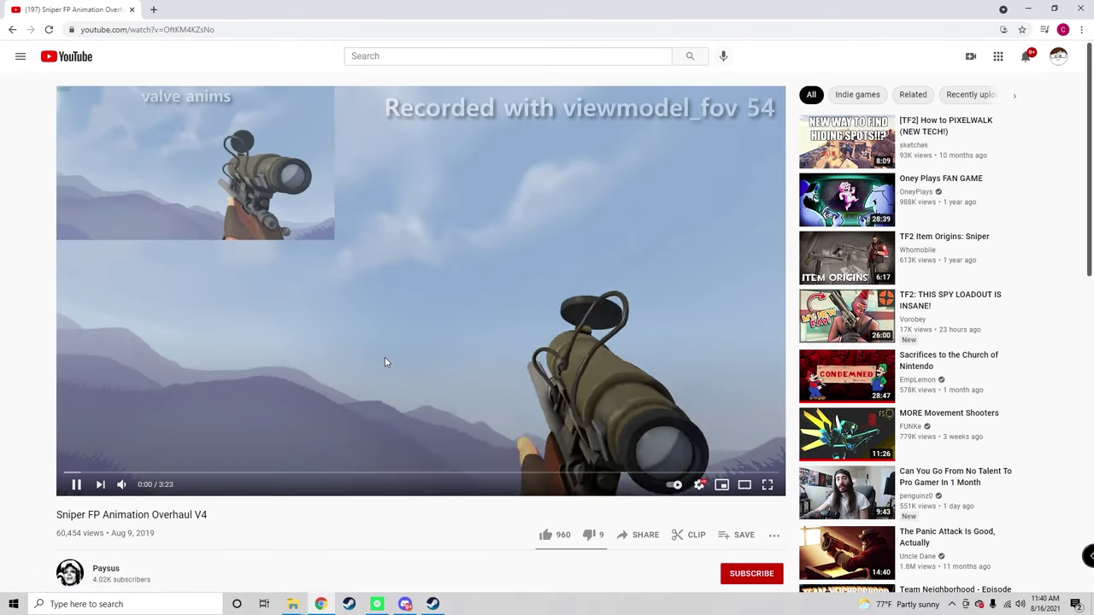
pyautogui.click(624, 376)
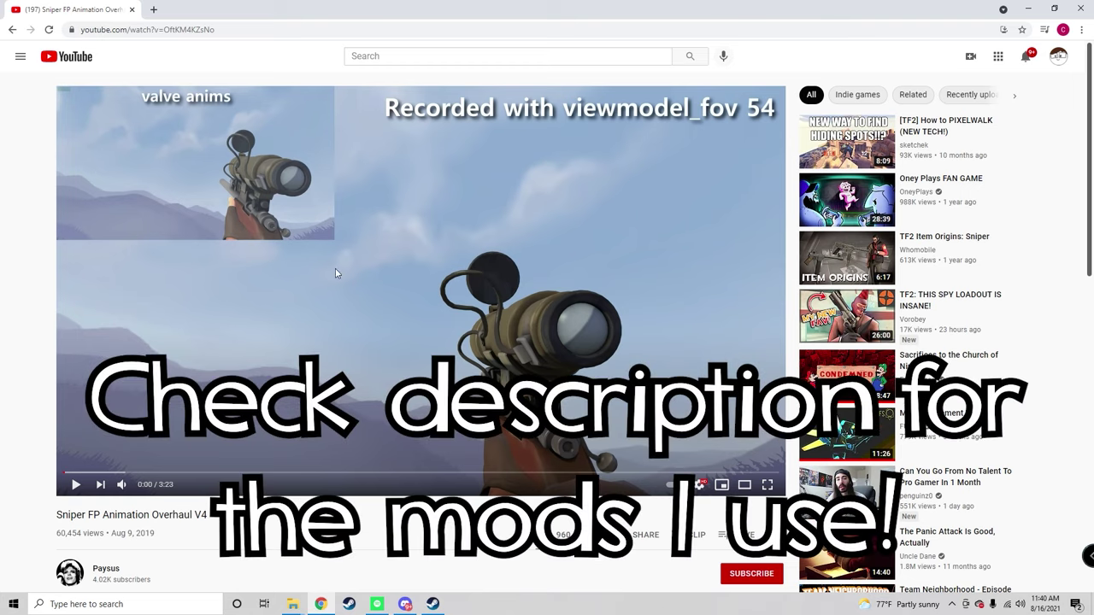
pyautogui.scroll(-2, 213, 273)
pyautogui.scroll(-1, 192, 294)
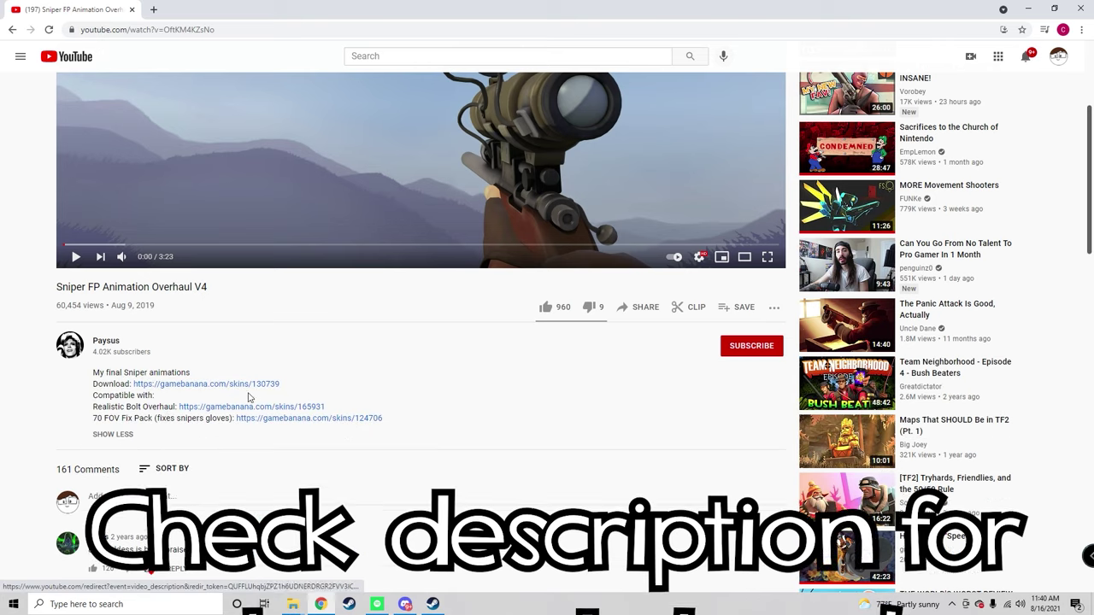
pyautogui.click(196, 385)
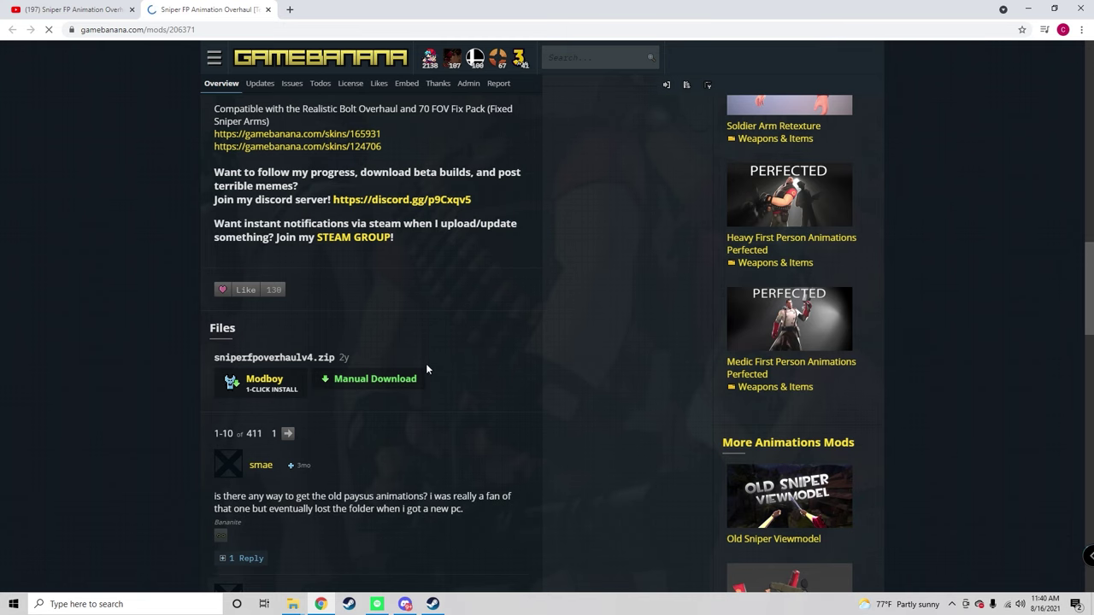
# - Download sniperfpoverhaulv4.zip from the mod page and open the archive in WinRAR, dismissing the licence reminder
pyautogui.scroll(-4, 359, 376)
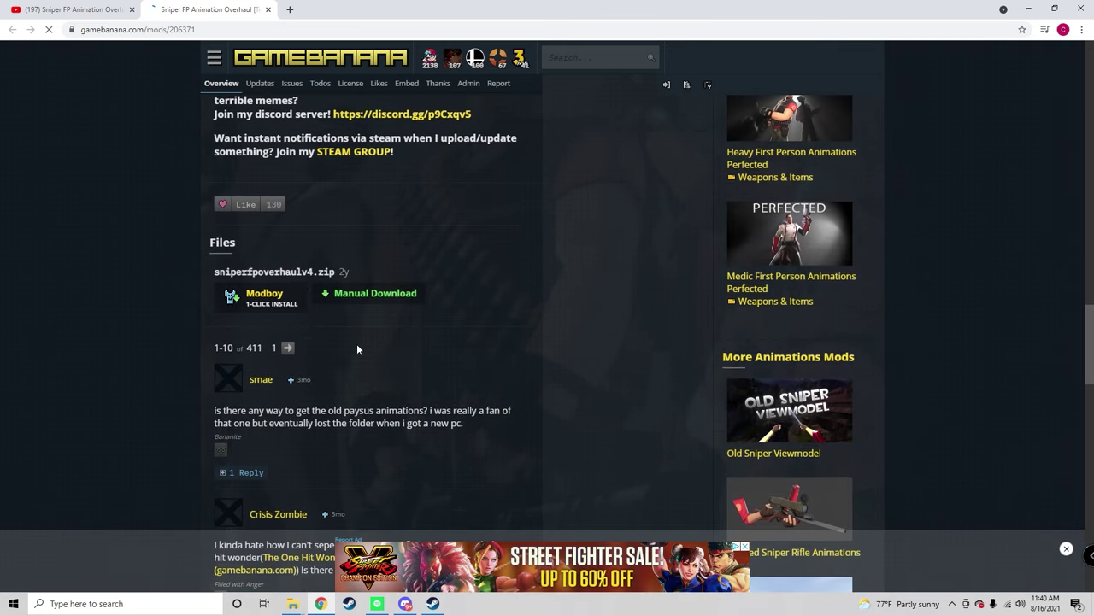
pyautogui.click(369, 325)
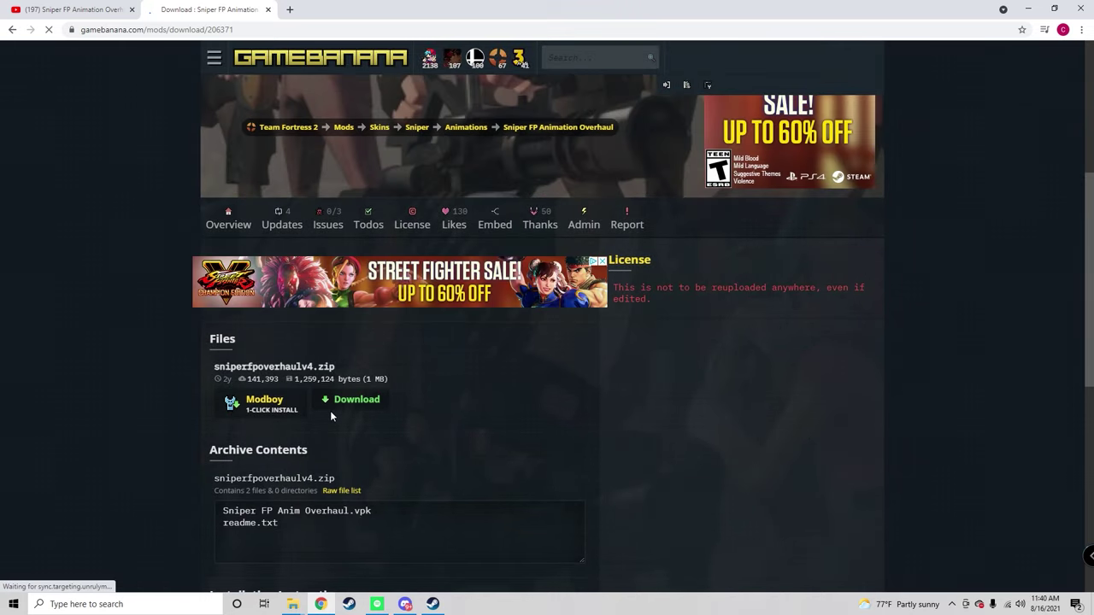
pyautogui.click(346, 402)
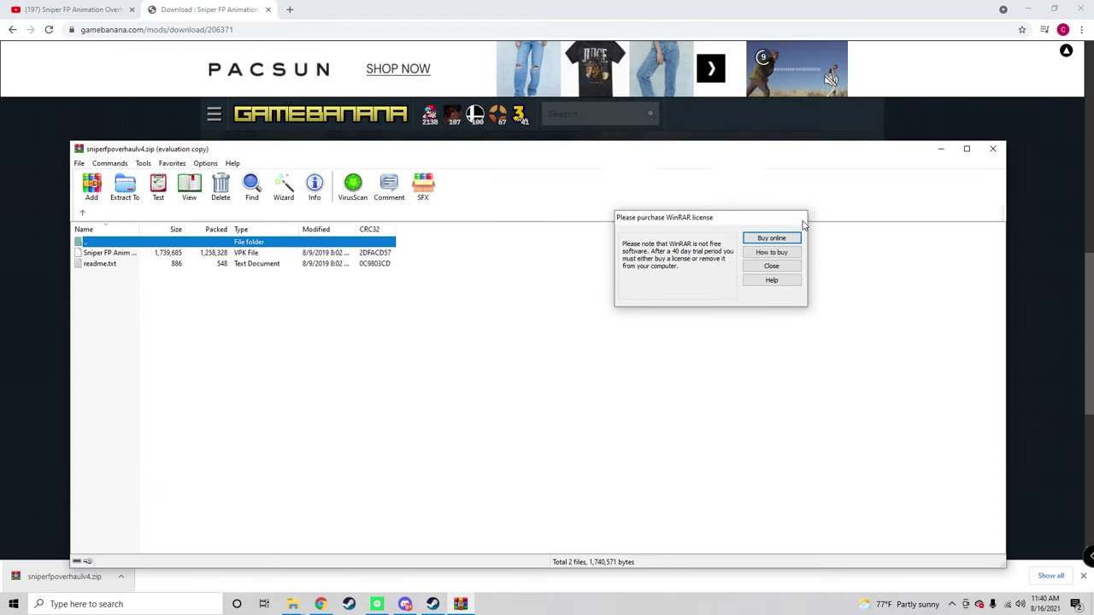
pyautogui.click(798, 221)
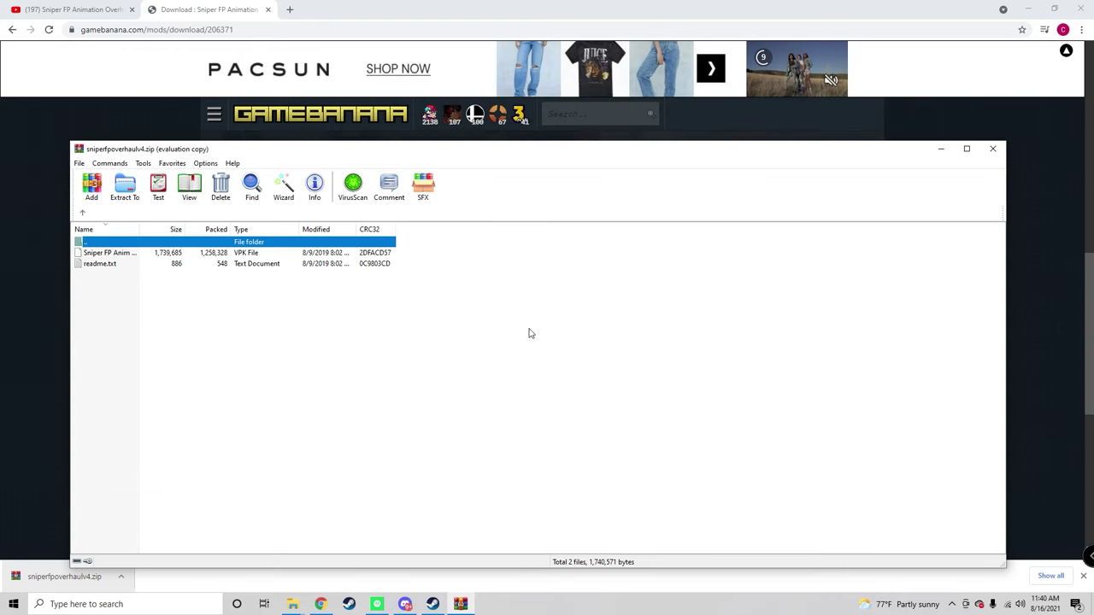
# - Switch to Steam and browse the local files of Team Fortress 2 from the library
pyautogui.click(292, 605)
pyautogui.click(354, 533)
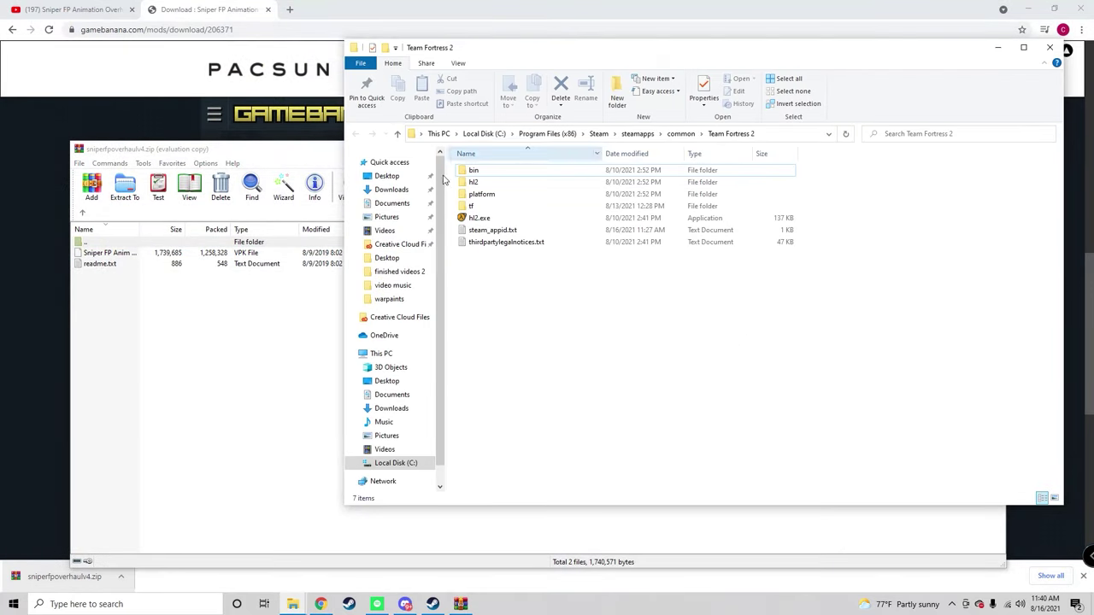
pyautogui.click(434, 605)
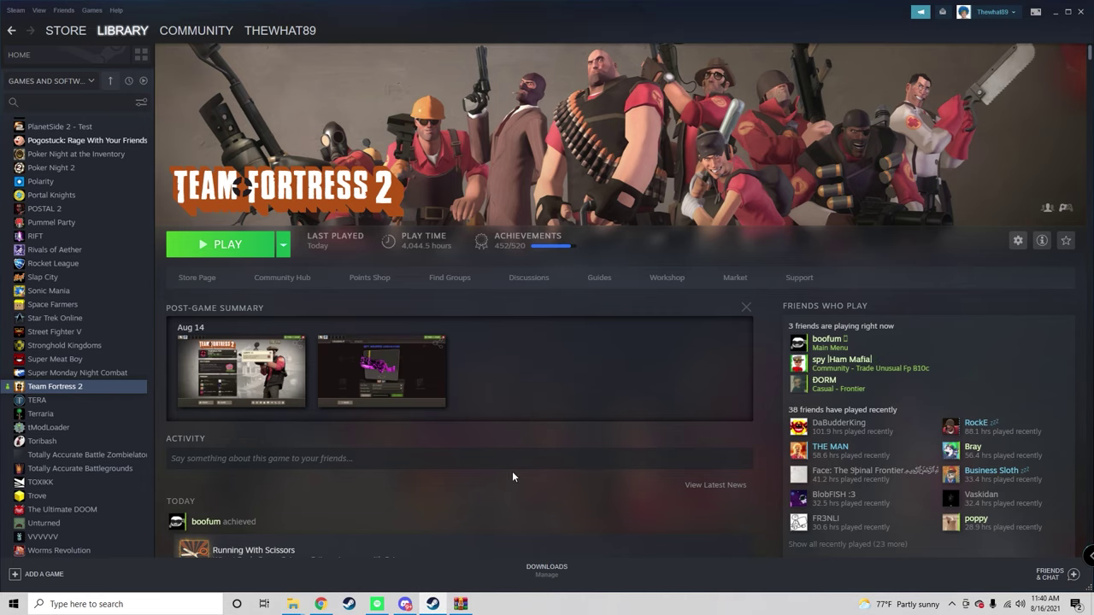
pyautogui.rightClick(98, 388)
pyautogui.moveTo(159, 440)
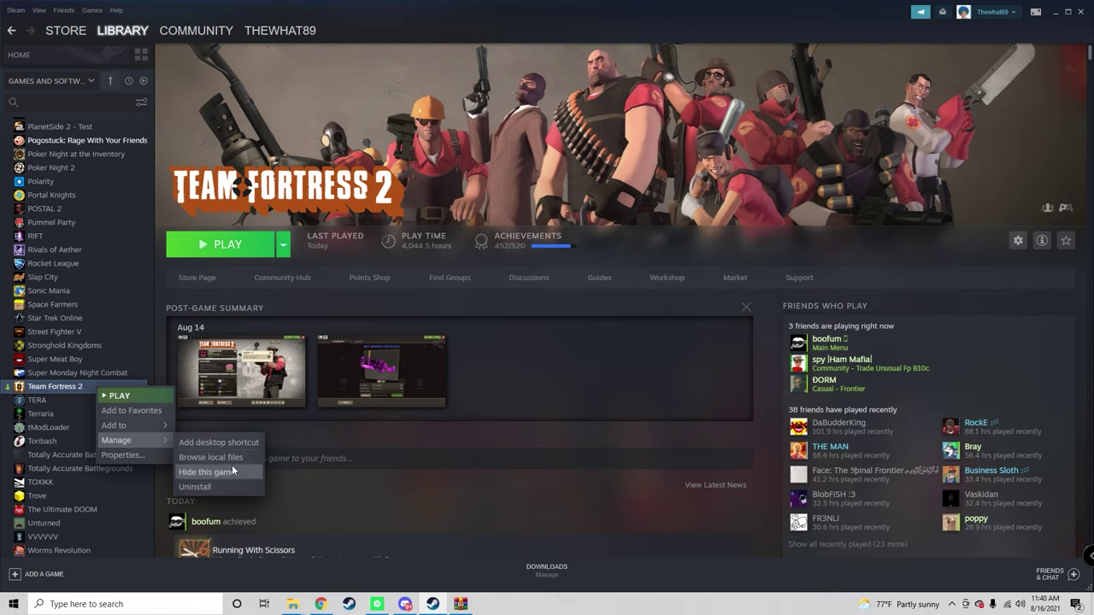
pyautogui.click(211, 457)
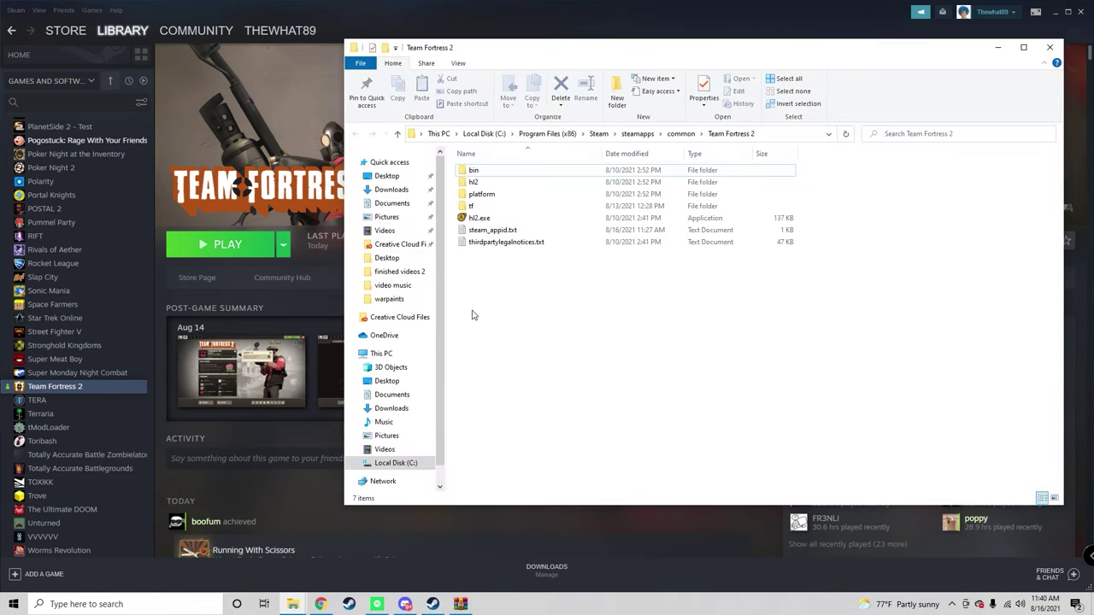
# - Open the custom folder inside the game's tf folder
pyautogui.doubleClick(473, 207)
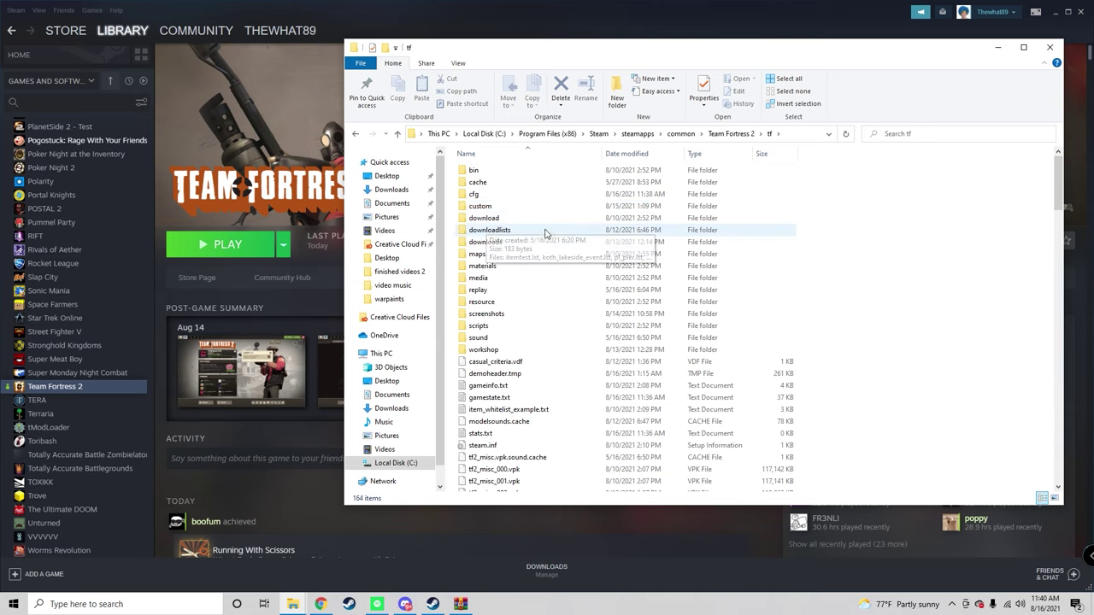
pyautogui.rightClick(853, 264)
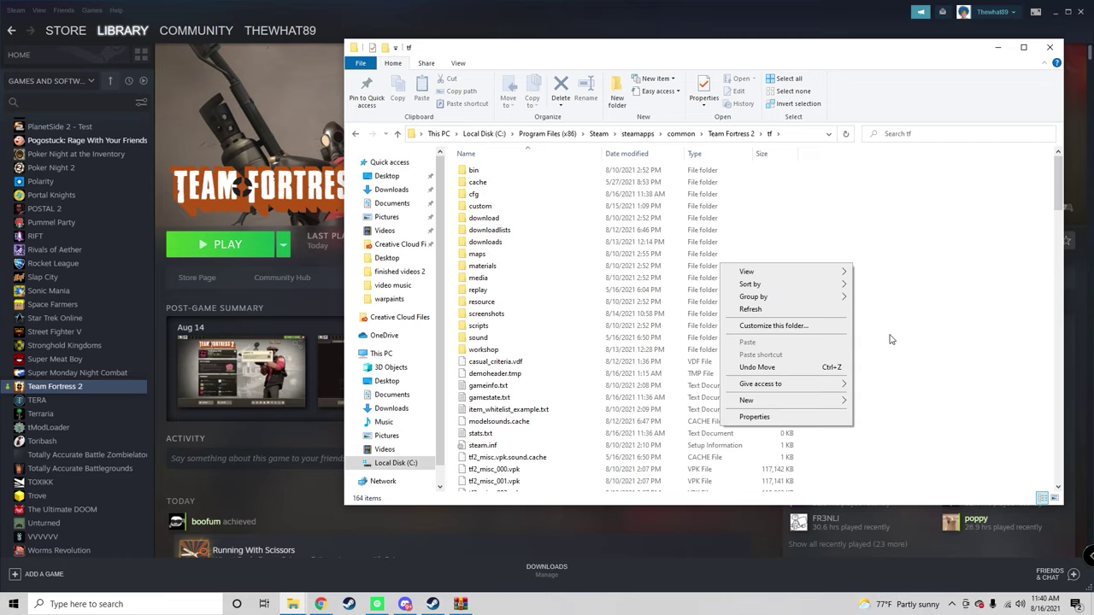
pyautogui.click(912, 318)
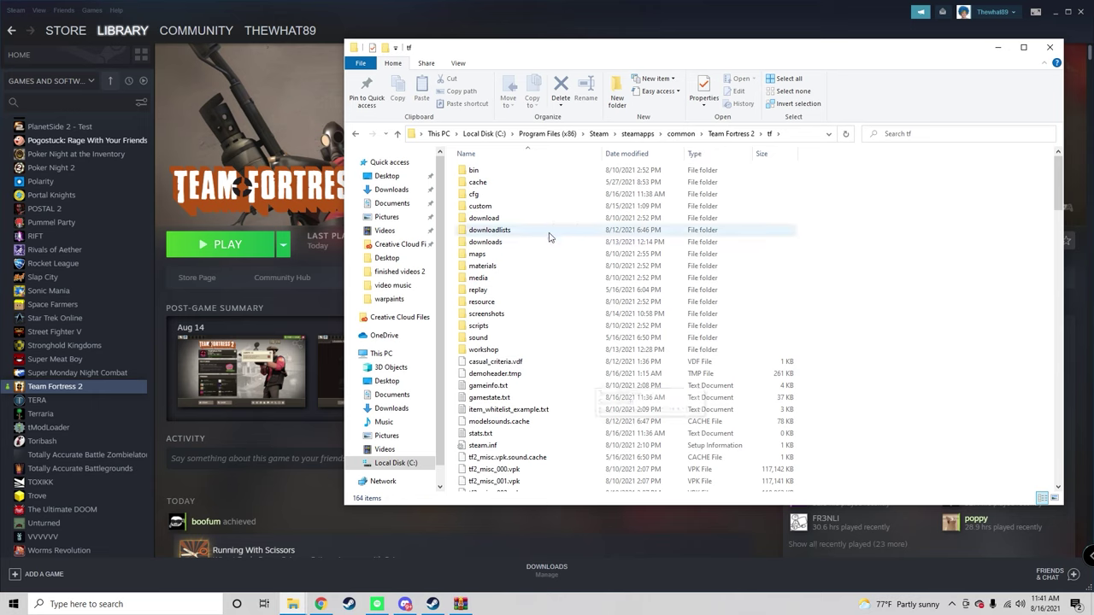
pyautogui.doubleClick(530, 207)
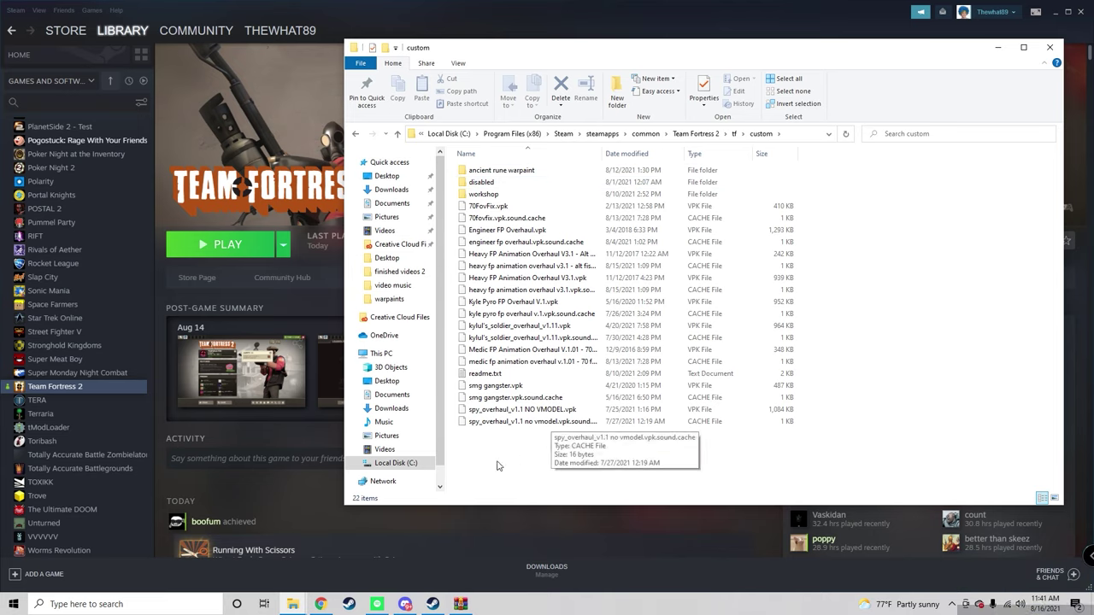
# - Extract Sniper FP Anim Overhaul.vpk from the WinRAR archive into the custom folder and close the archive
pyautogui.click(461, 603)
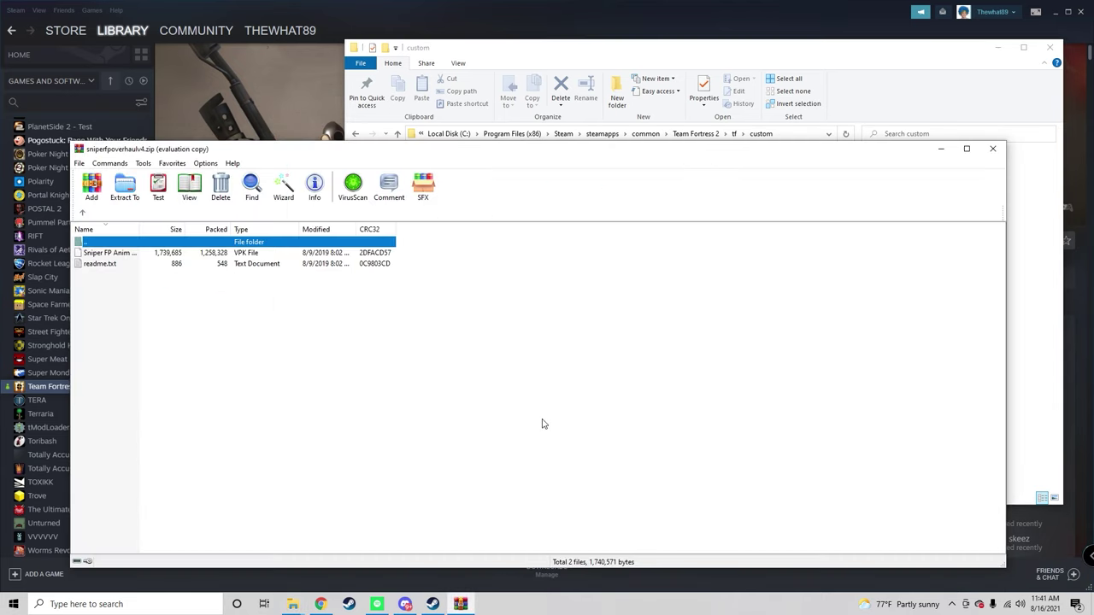
pyautogui.moveTo(454, 160); pyautogui.dragTo(518, 440)
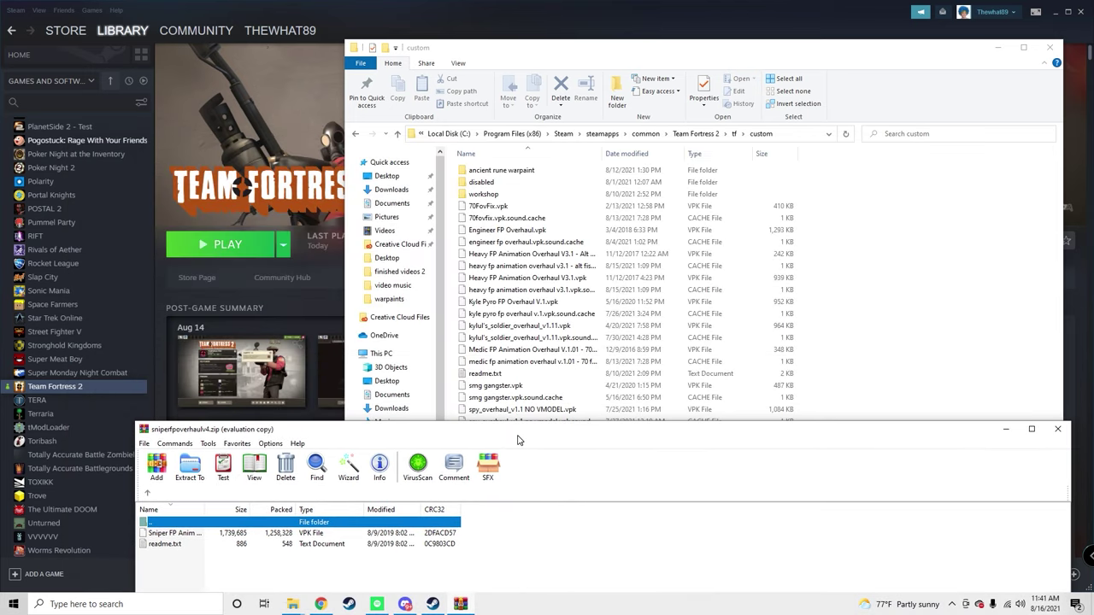
pyautogui.moveTo(244, 534); pyautogui.dragTo(945, 313)
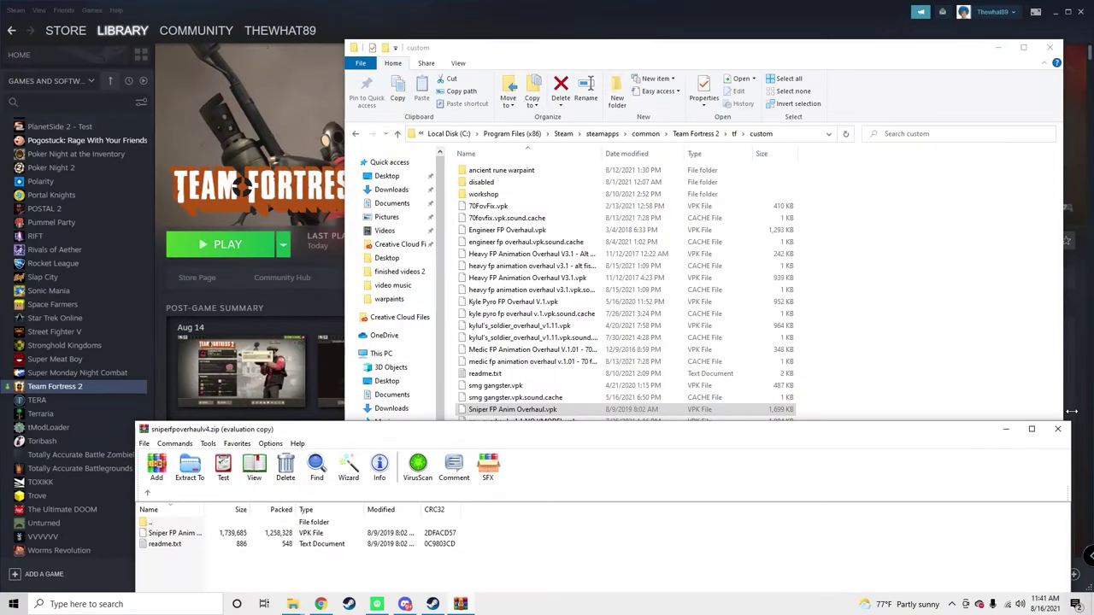
pyautogui.click(1057, 429)
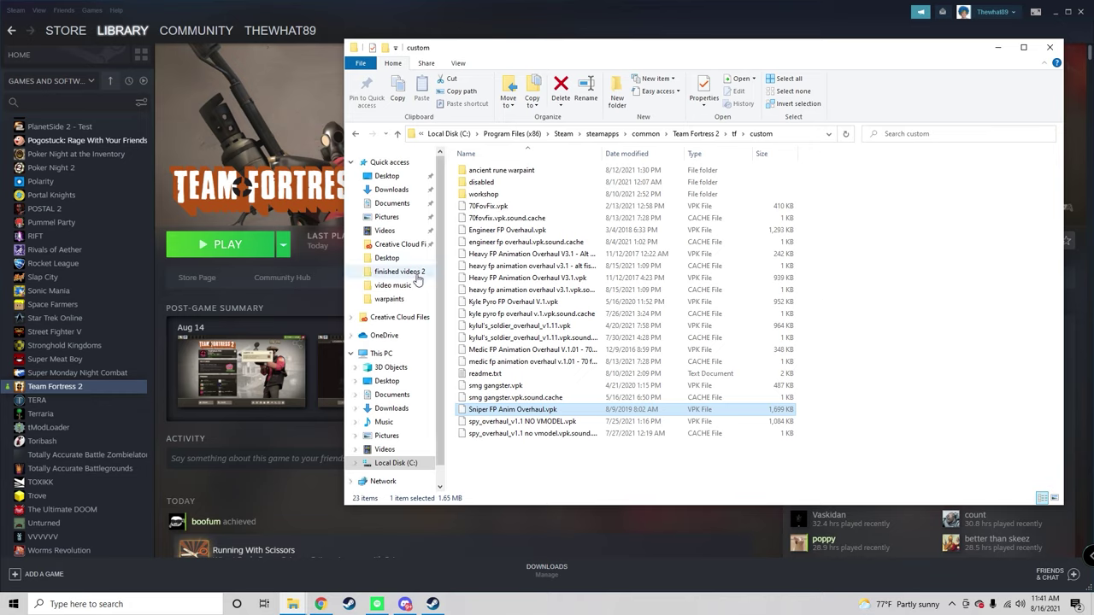
# - Create a new text document in the tf\cfg folder and name it Autoexec.cfg, accepting the extension change
pyautogui.click(735, 134)
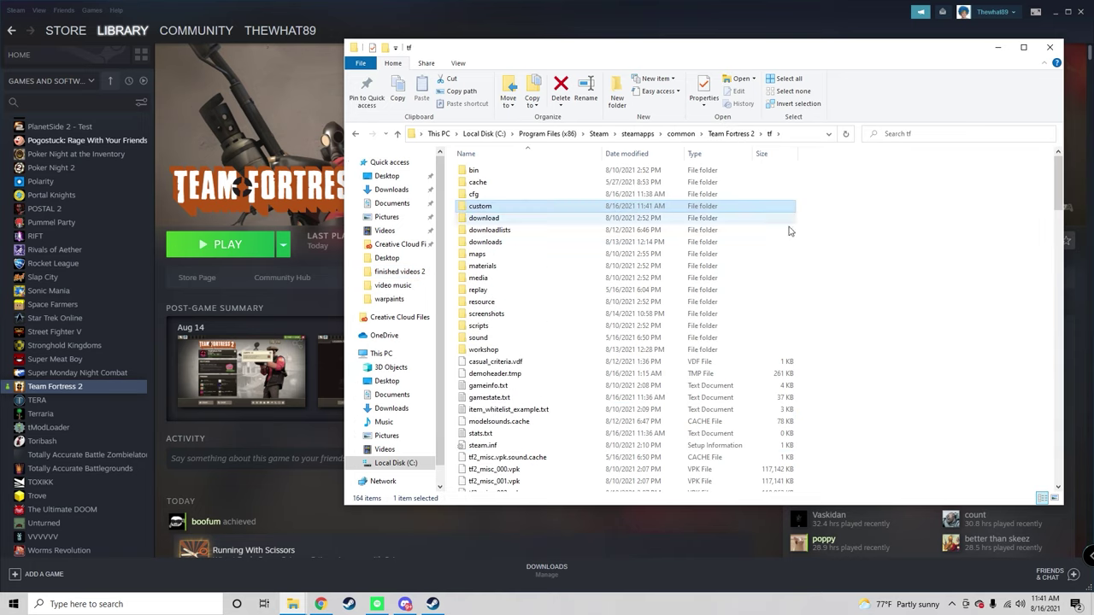
pyautogui.click(519, 195)
pyautogui.doubleClick(519, 196)
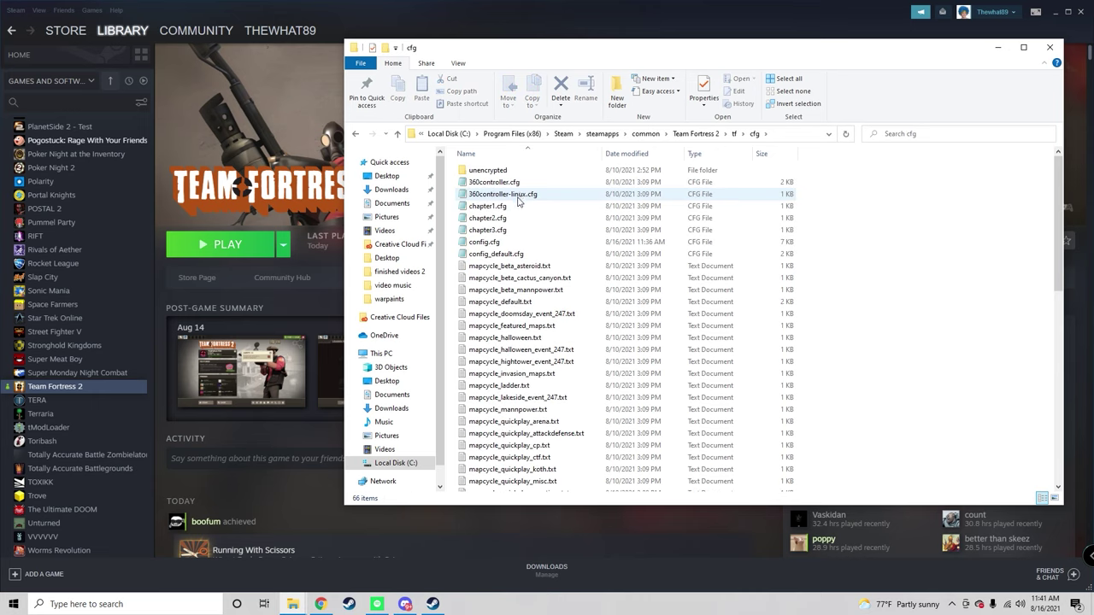
pyautogui.rightClick(851, 249)
pyautogui.moveTo(777, 386)
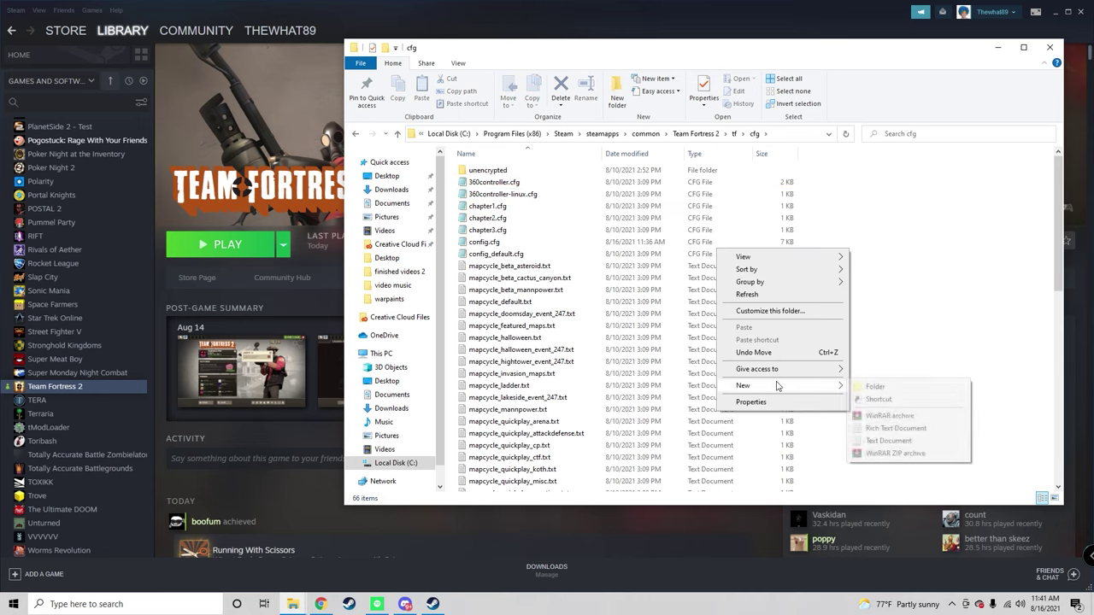
pyautogui.click(893, 440)
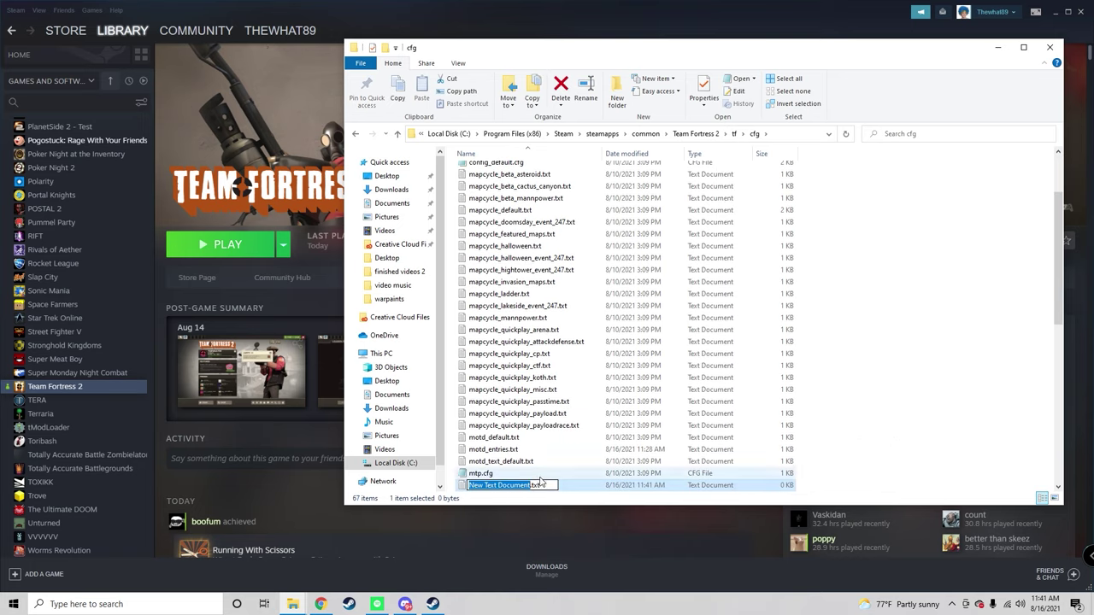
pyautogui.write('autoexec.cfg')
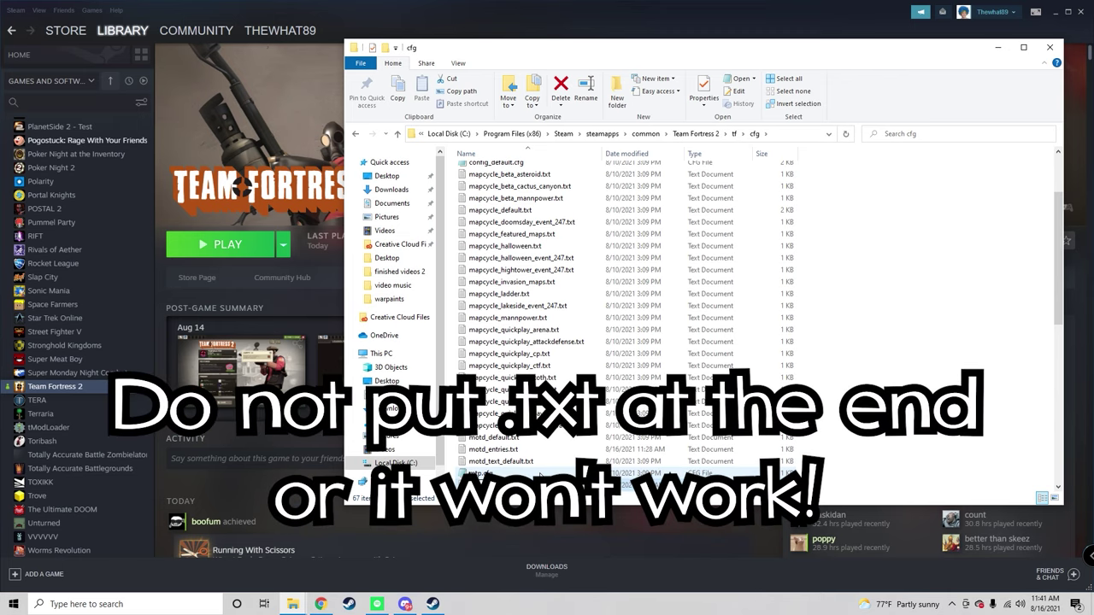
pyautogui.press('Return')
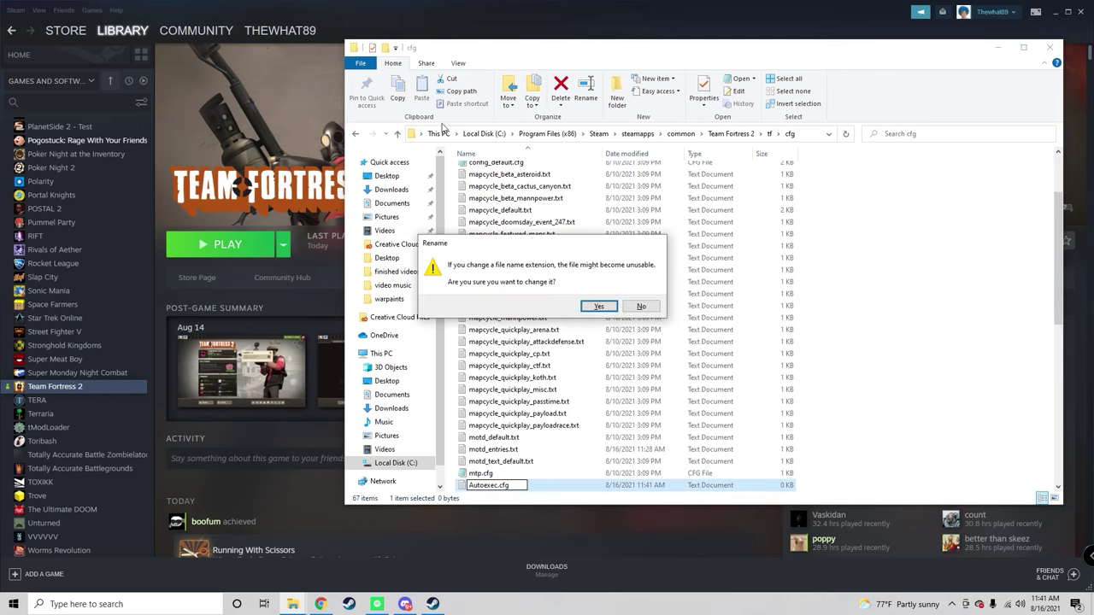
pyautogui.click(598, 306)
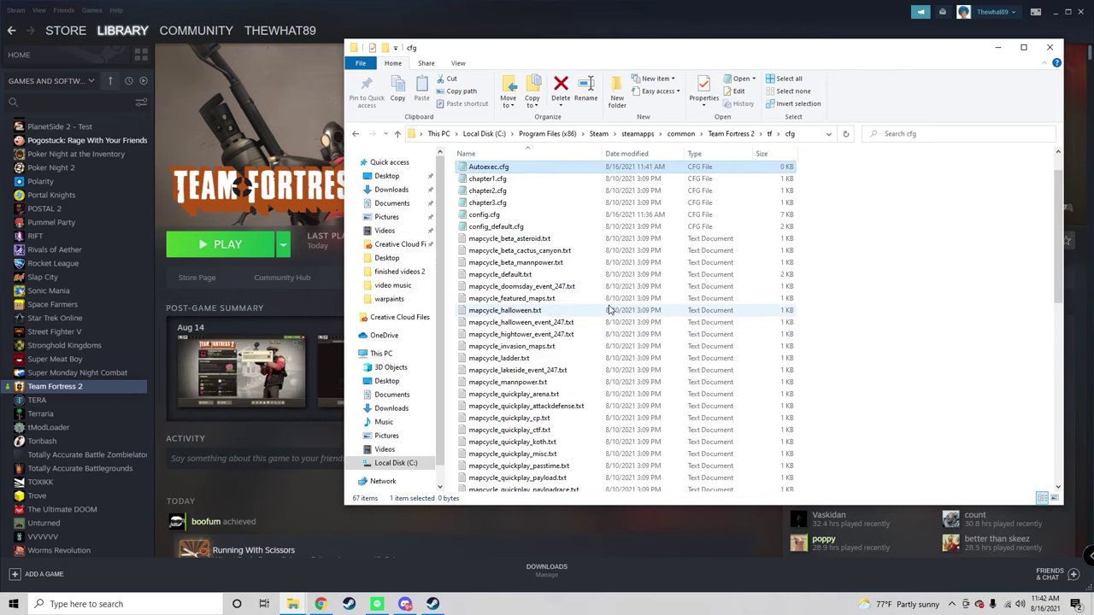
# - Open Autoexec.cfg in Notepad, enter "map itemtest; wait 5; disconnect; wait 3; echo" and save the file
pyautogui.scroll(1, 581, 196)
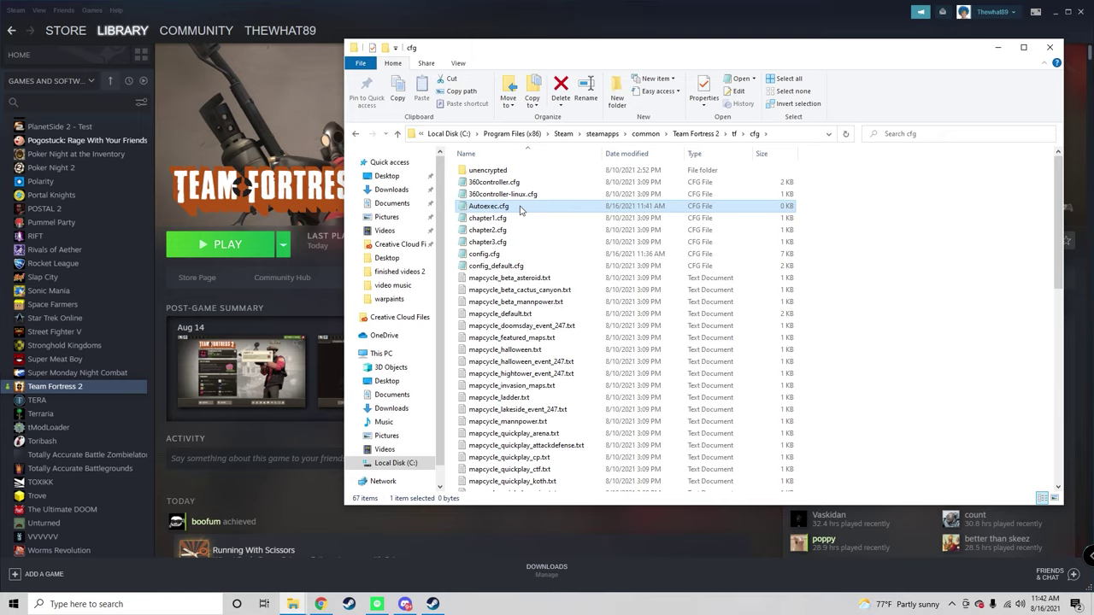
pyautogui.doubleClick(519, 210)
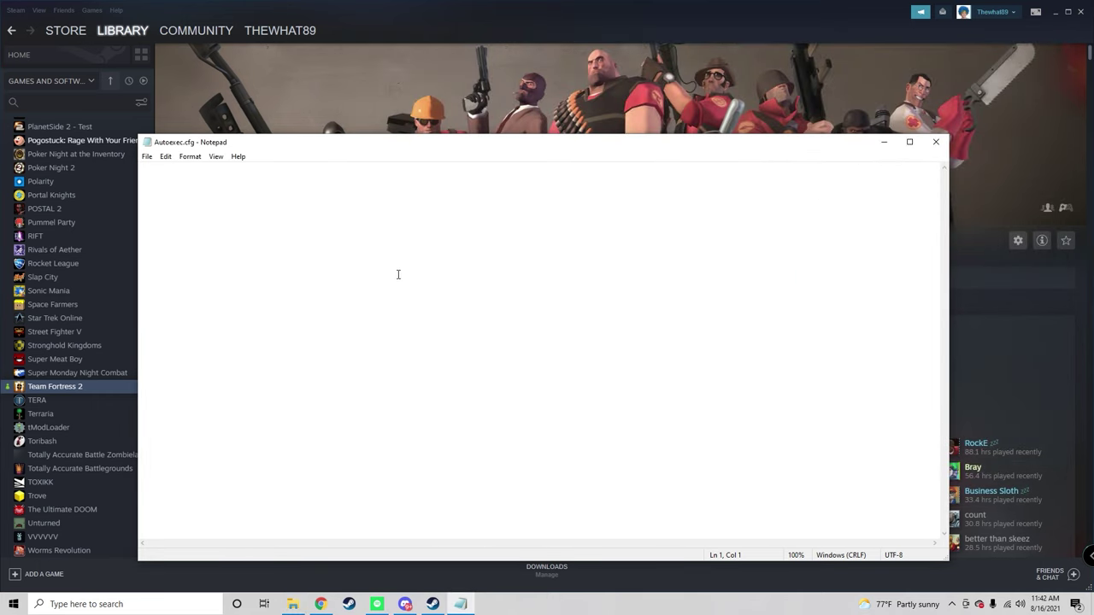
pyautogui.write('map itemtest; wait 5; disconnect; wait 3; echo')
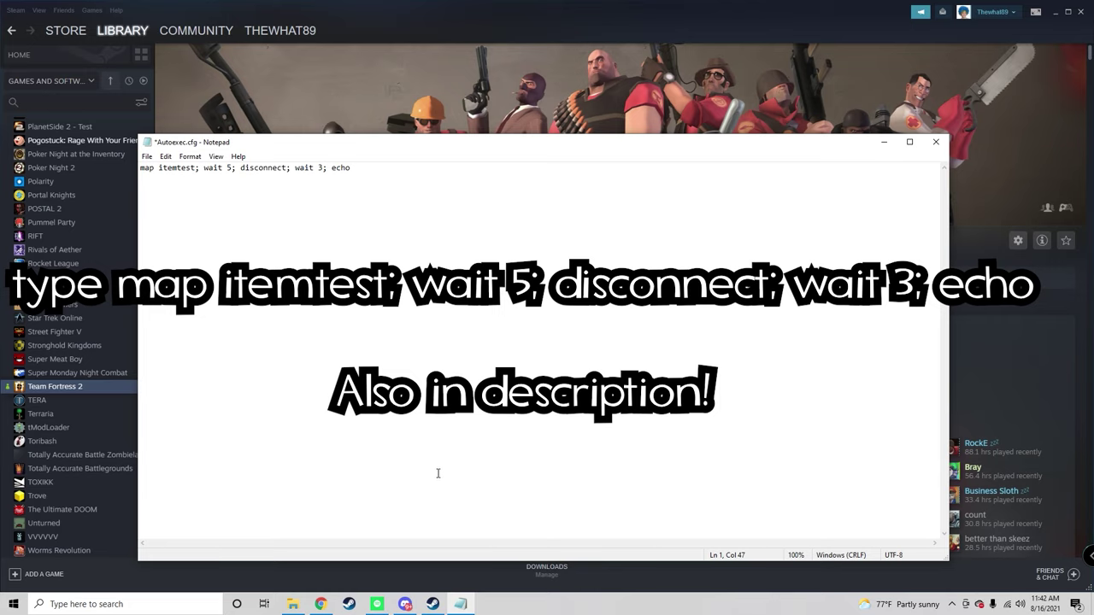
pyautogui.click(165, 157)
pyautogui.moveTo(147, 156)
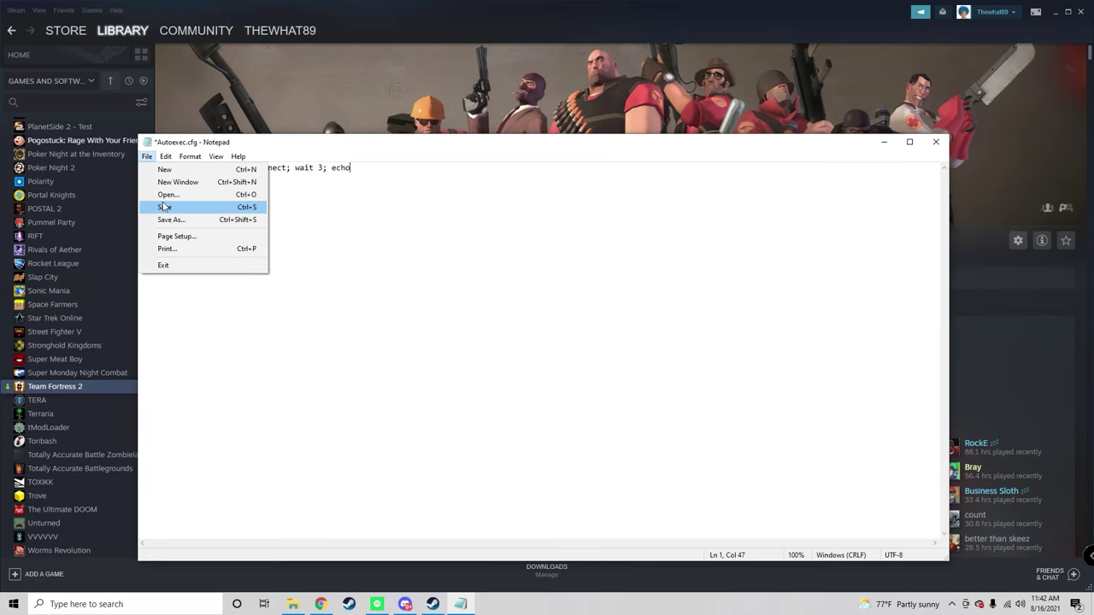
pyautogui.click(164, 207)
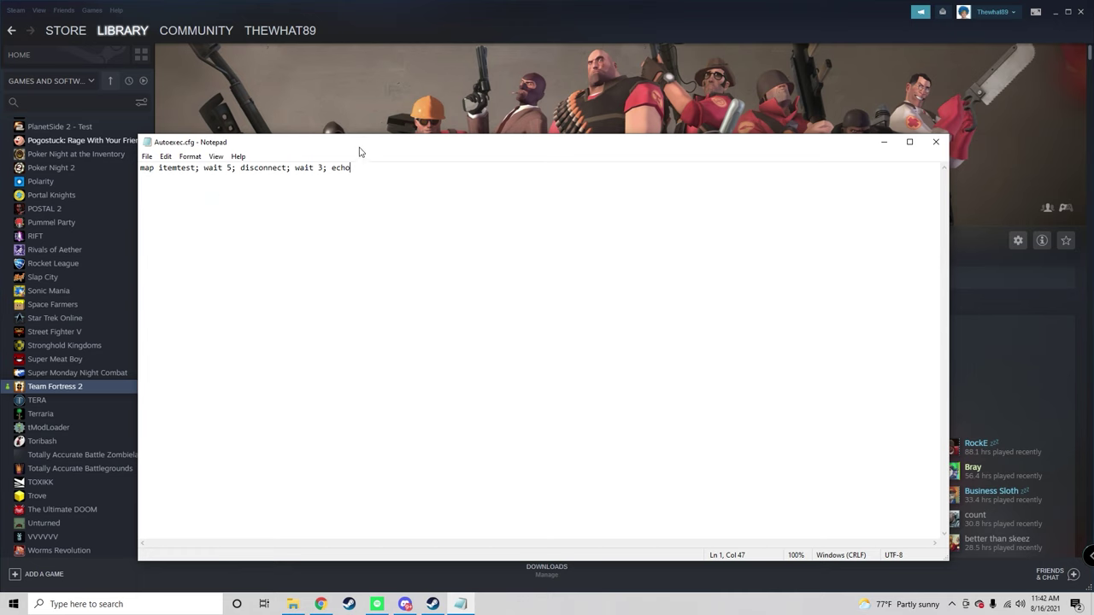
# - Switch to Steam and open the Team Fortress 2 properties to check the launch options for -exec autoexec
pyautogui.moveTo(360, 153); pyautogui.dragTo(599, 177)
pyautogui.click(94, 386)
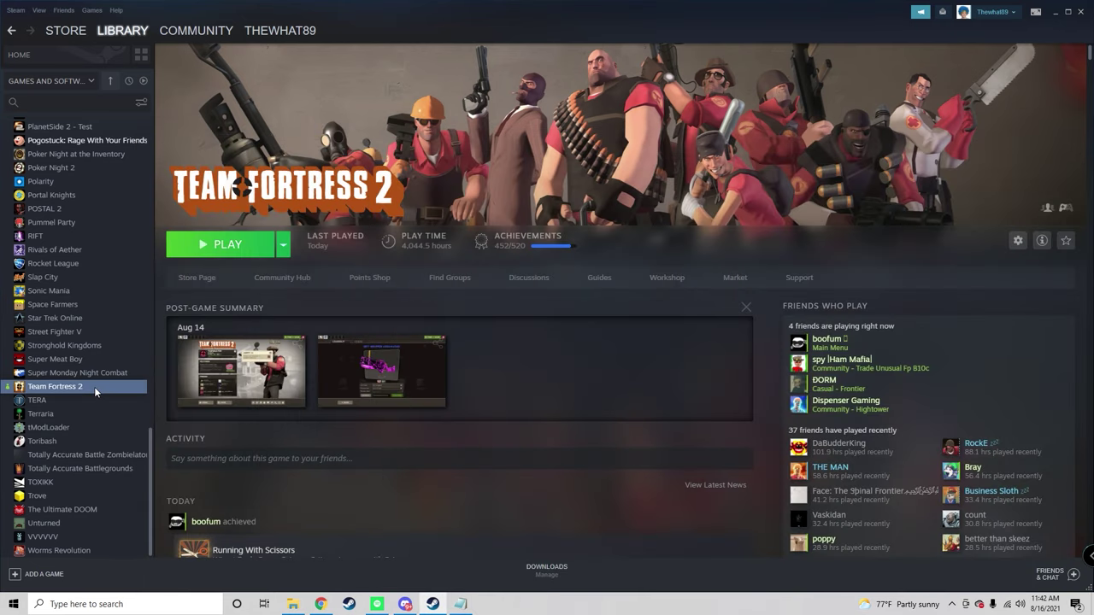
pyautogui.rightClick(94, 386)
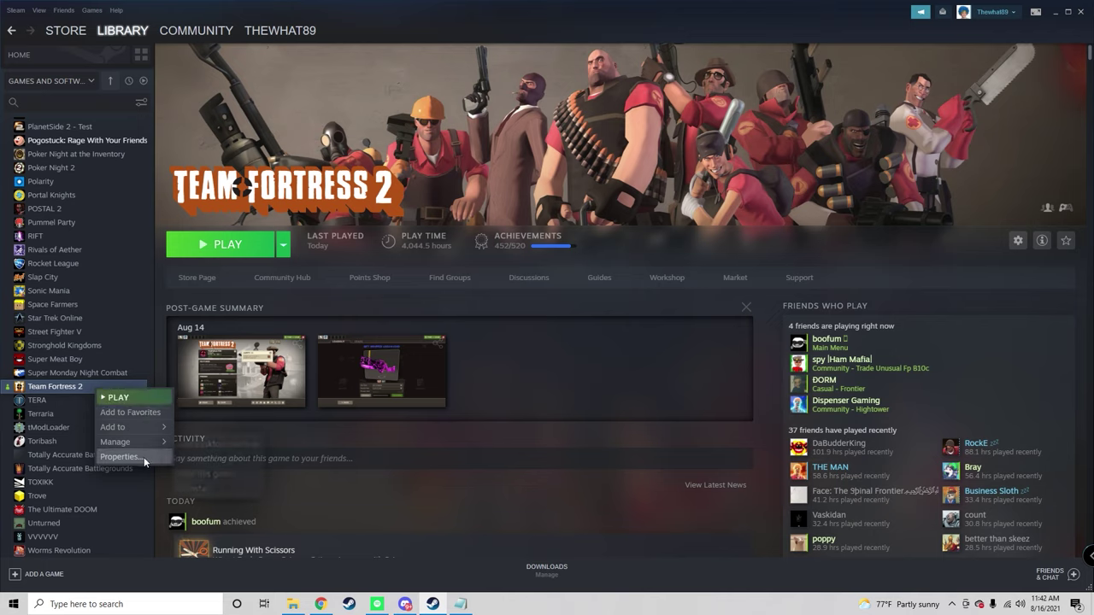
pyautogui.click(120, 457)
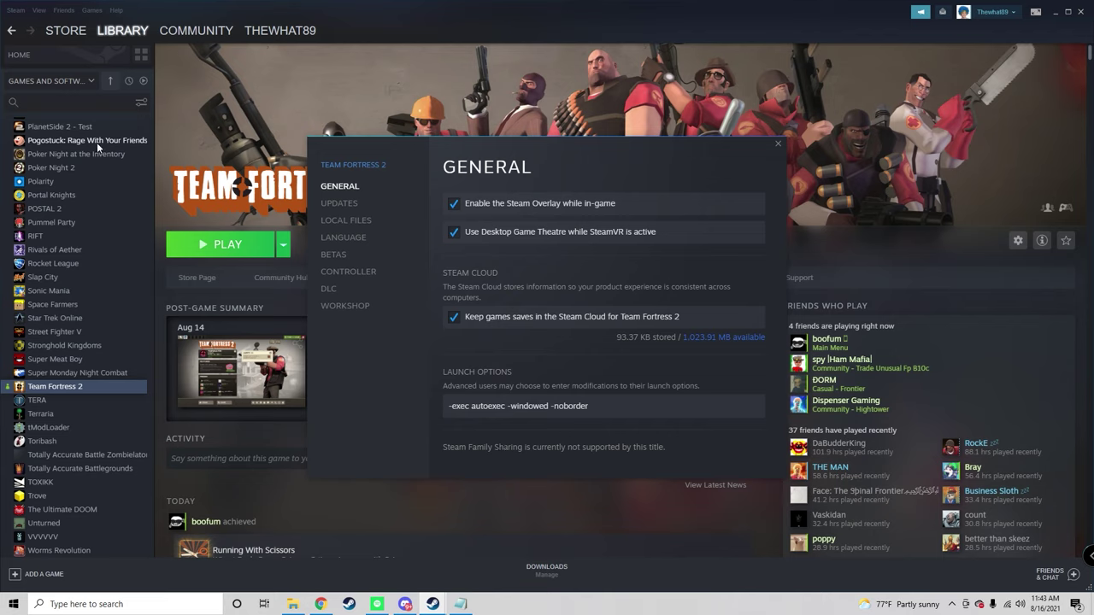
# - Launch Team Fortress 2 and choose the Sniper class in a match
pyautogui.click(205, 244)
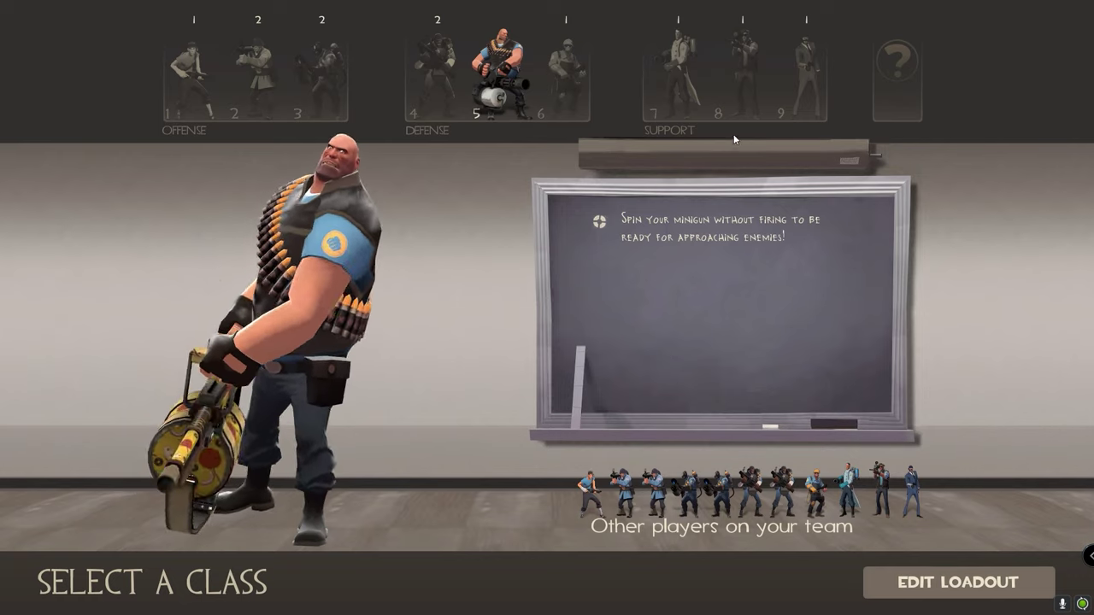
pyautogui.press('8')
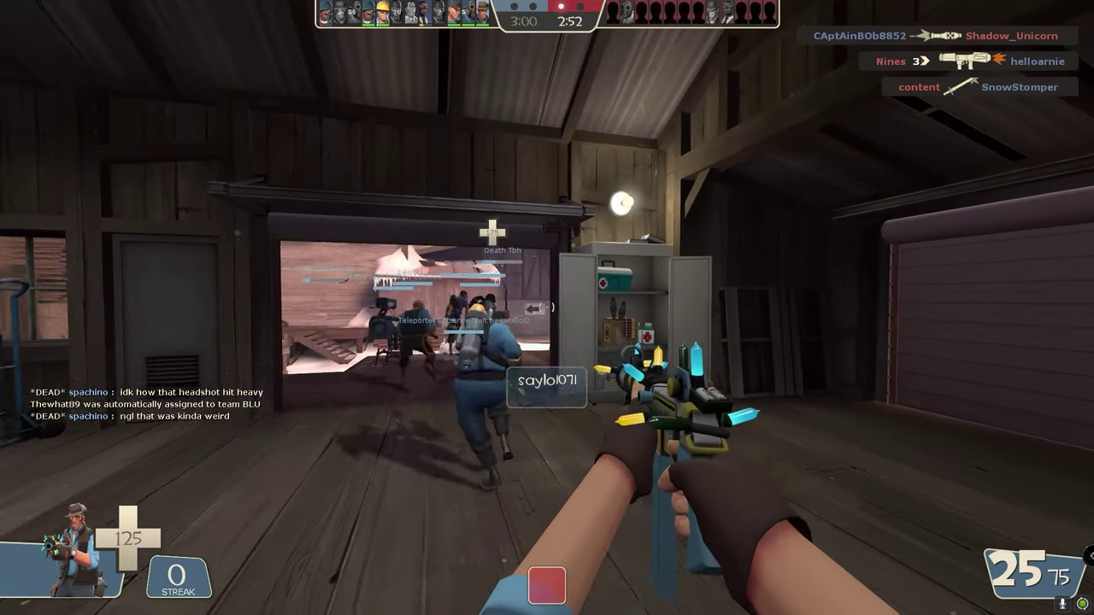
# - Cycle through the Sniper's primary, secondary and melee weapons to examine their first-person draw animations
pyautogui.press('3')
pyautogui.press('1')
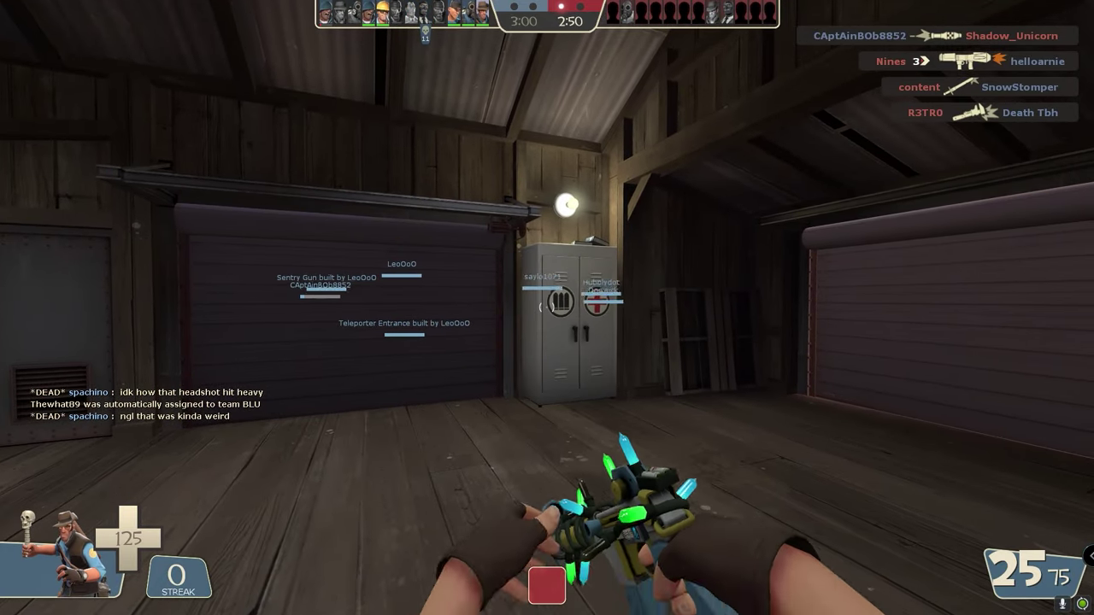
pyautogui.press('1')
pyautogui.press('2')
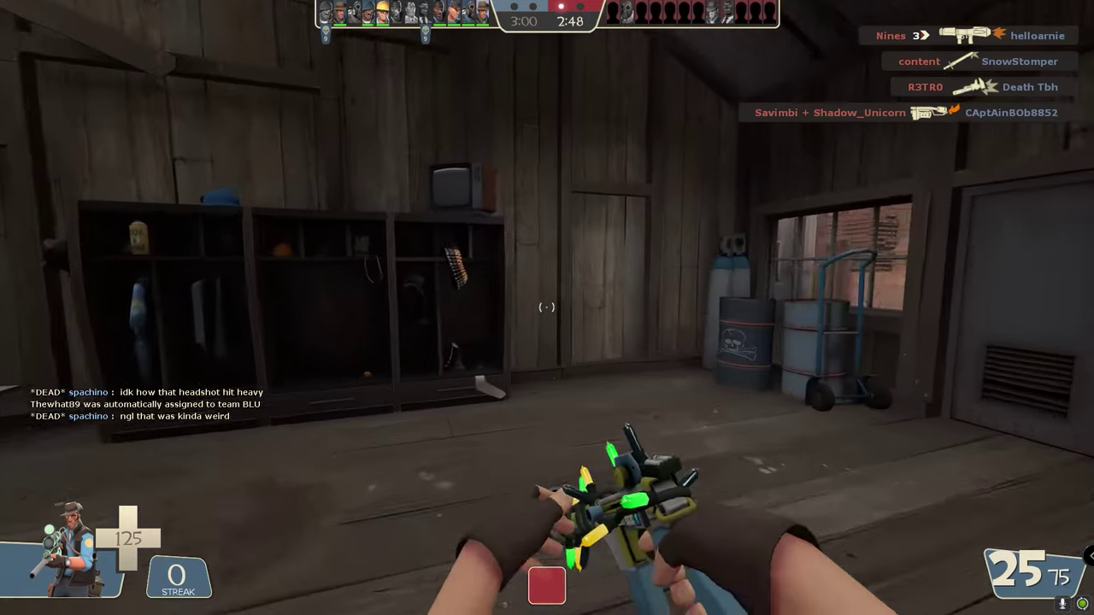
pyautogui.press('1')
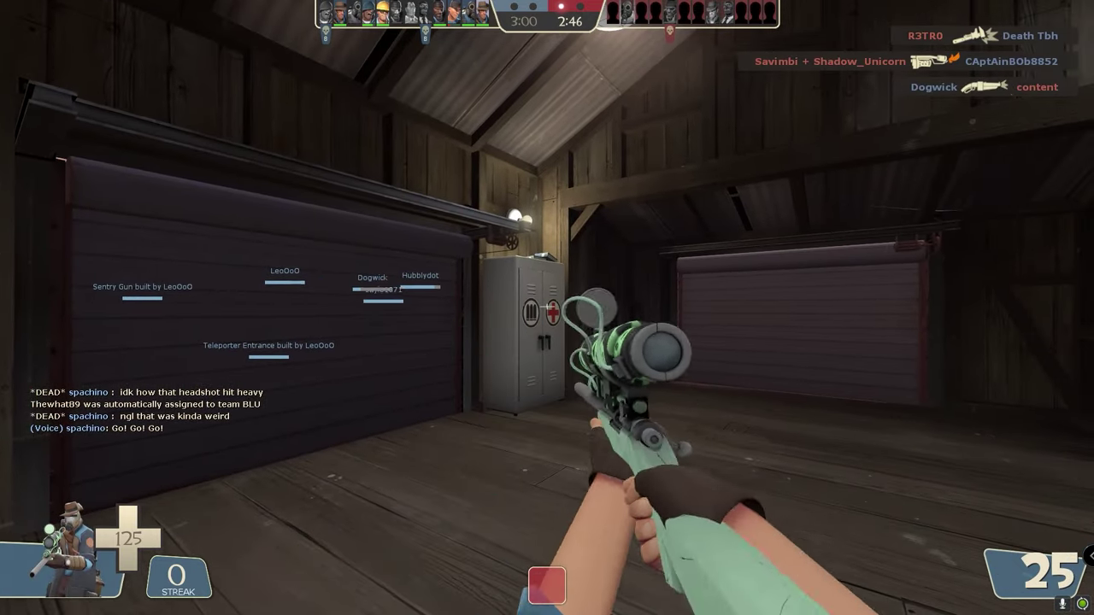
pyautogui.press('3')
pyautogui.press('1')
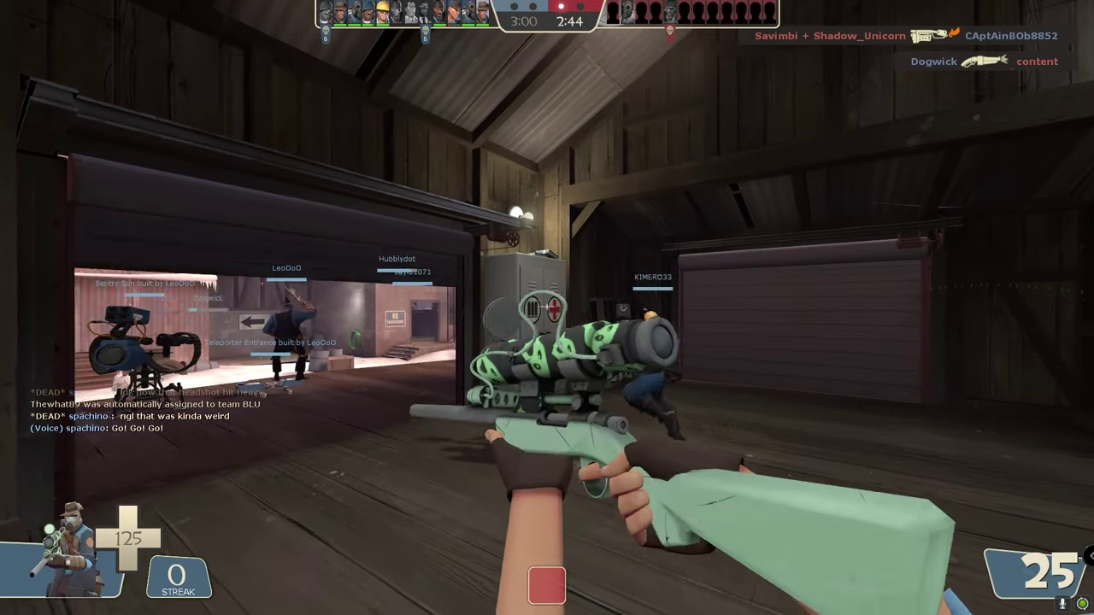
# - Inspect the sniper rifle, then equip and fire the secondary SMG to examine their first-person animations
pyautogui.press('f')
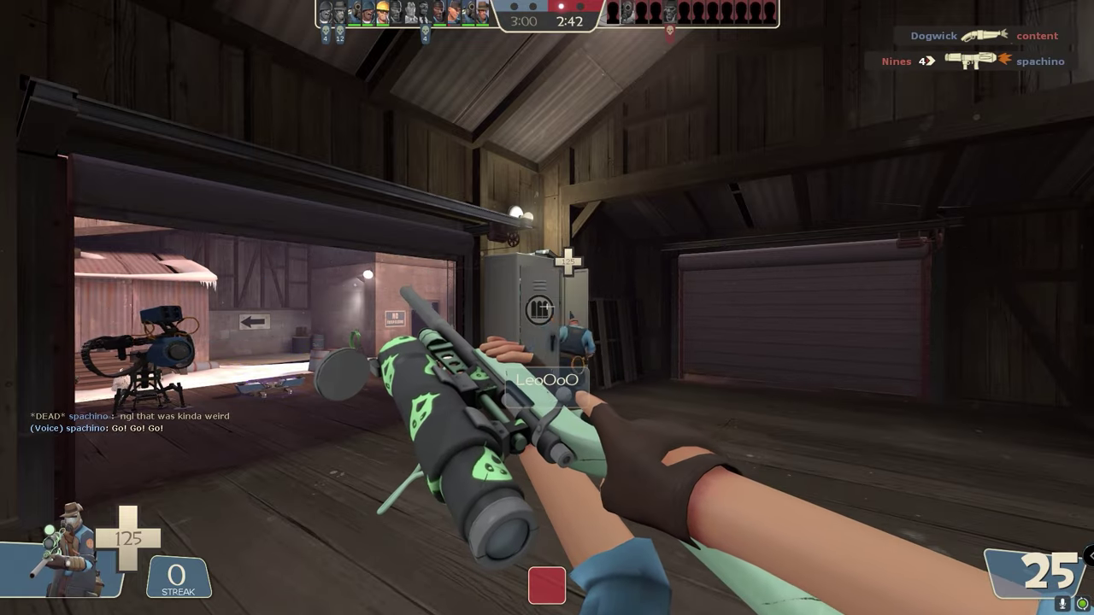
pyautogui.press('2')
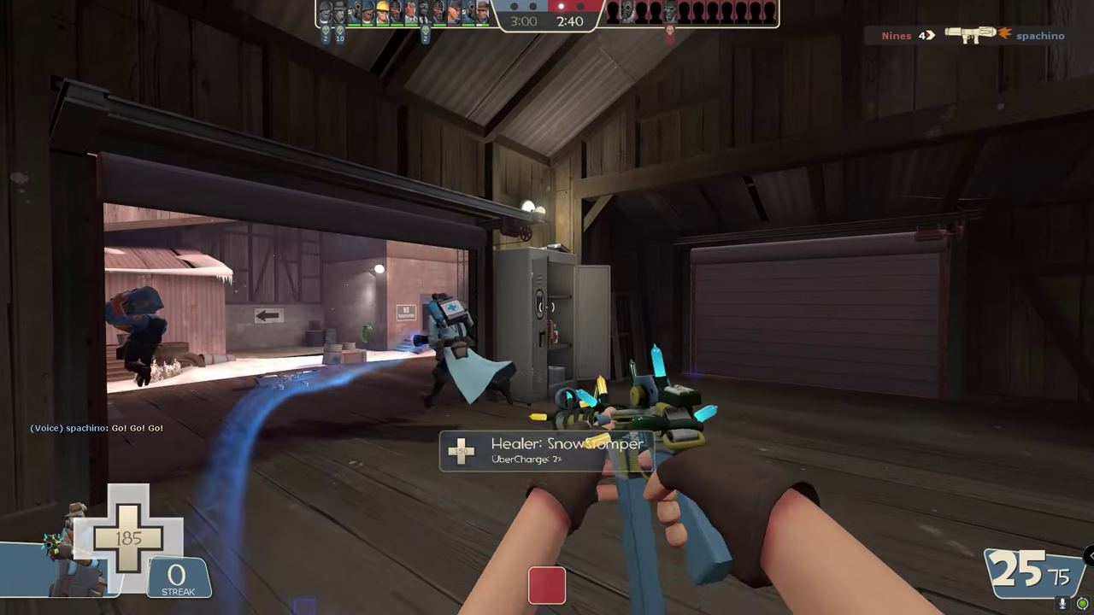
pyautogui.click(547, 308)
pyautogui.click(547, 308)
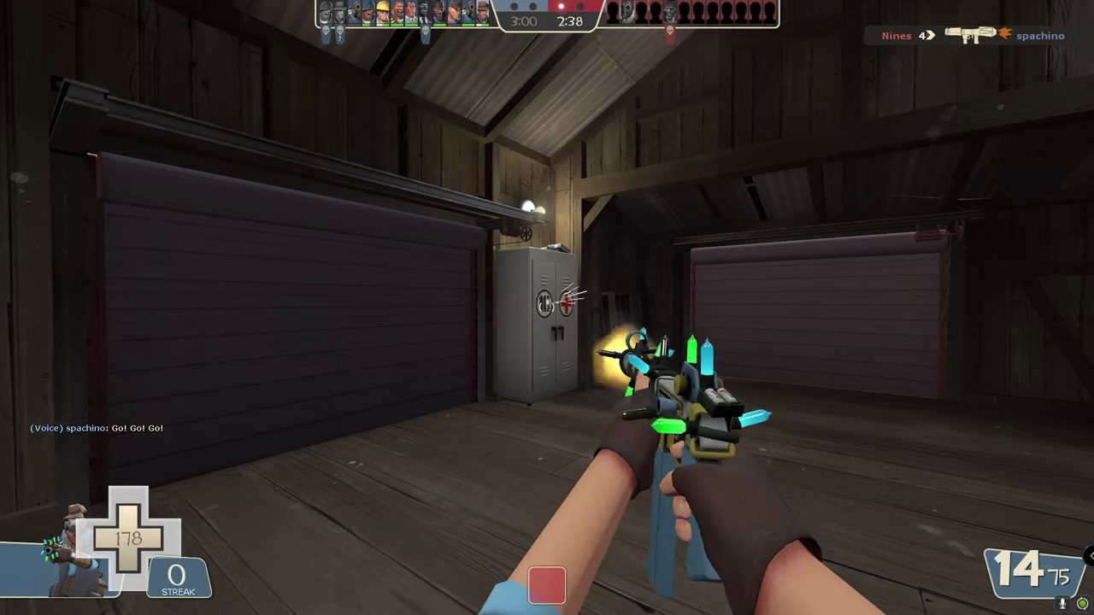